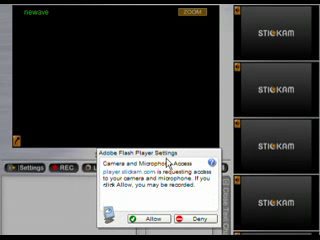
Allow Stickam access to the camera and microphone in the Flash Player Settings prompt.
click(155, 219)
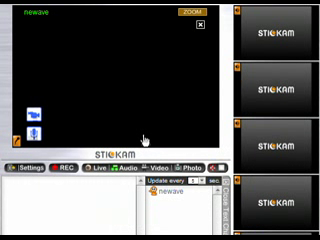
mouse_move(106, 66)
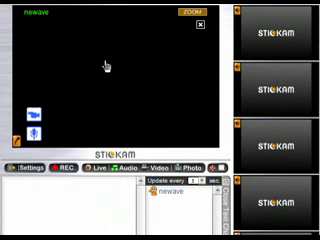
Reopen Flash Player privacy settings from the video area and tick Remember for camera and microphone access.
right_click(138, 64)
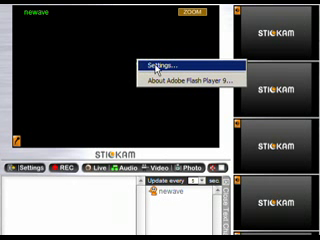
click(158, 66)
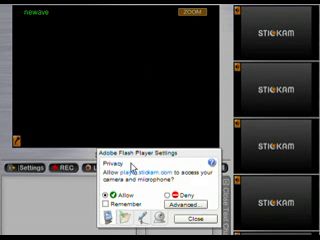
click(106, 204)
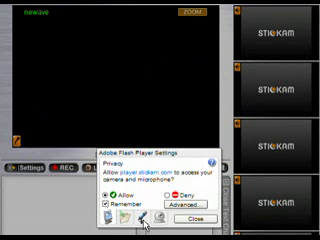
Set the Flash Player microphone to Logitech Microphone (PTZ).
click(144, 218)
click(170, 175)
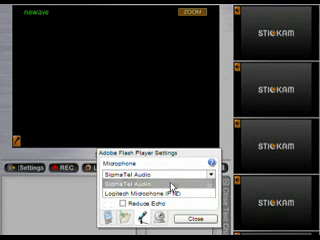
click(168, 194)
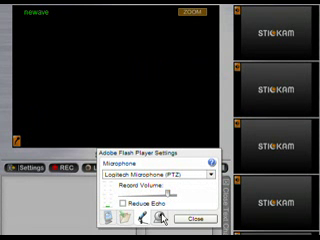
click(161, 217)
Choose Logitech QuickCam PTZ as the camera and close Flash Player Settings.
click(185, 176)
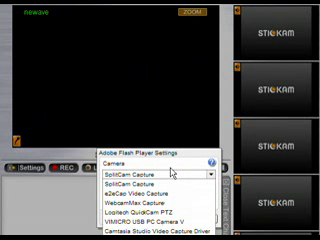
click(172, 175)
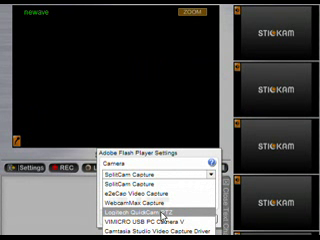
click(168, 212)
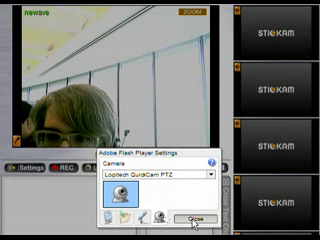
click(196, 220)
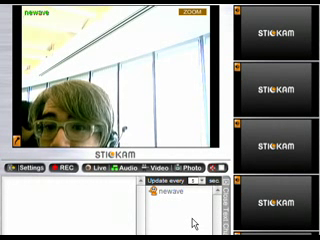